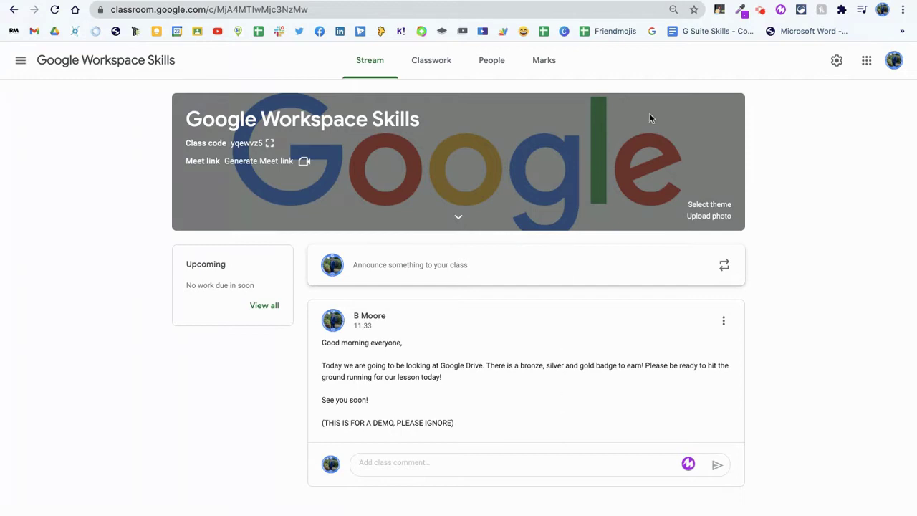
Record a short voice note with the mote extension so its shareable link is copied
left_click(781, 9)
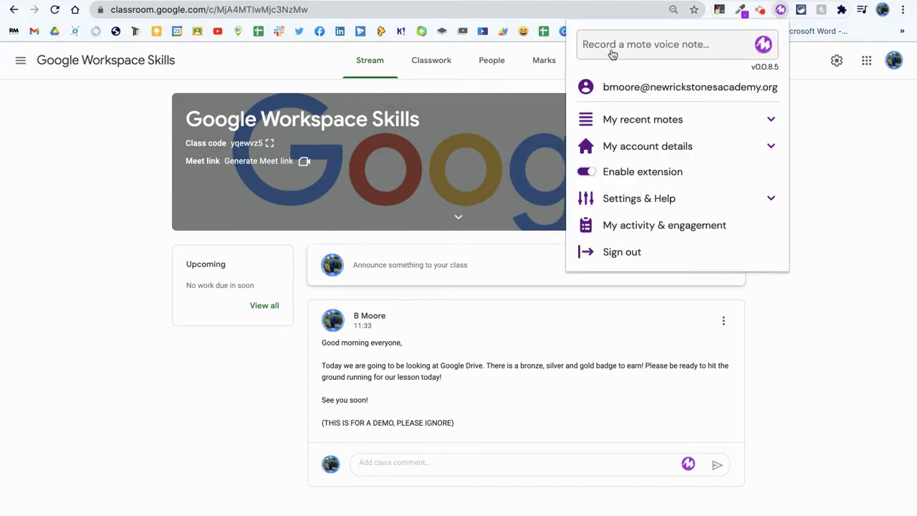
left_click(661, 45)
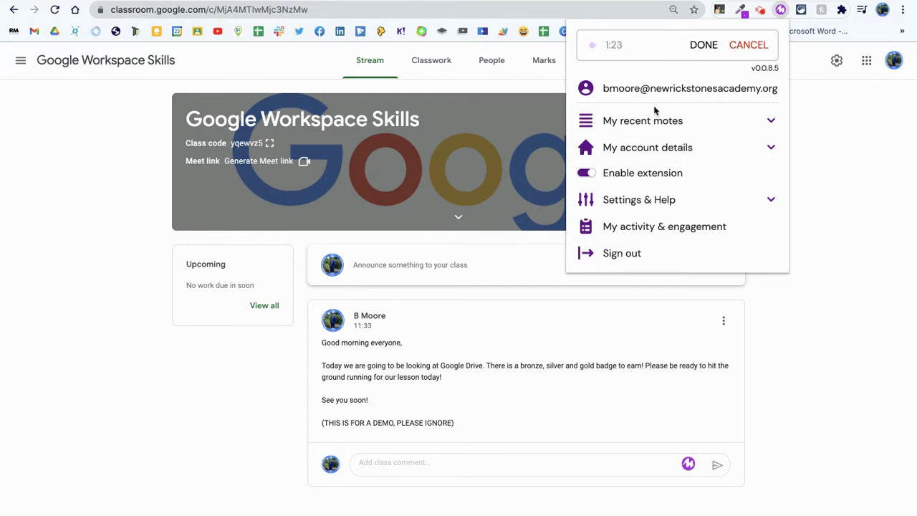
left_click(701, 46)
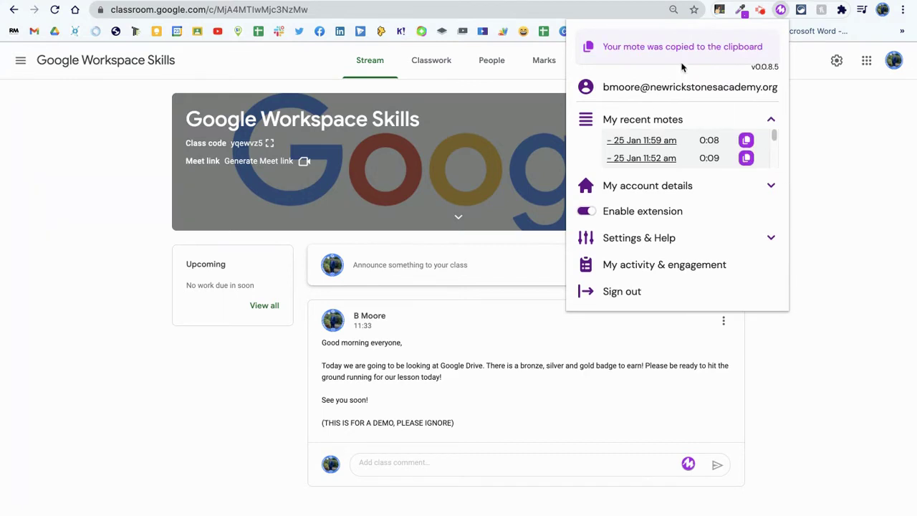
left_click(780, 13)
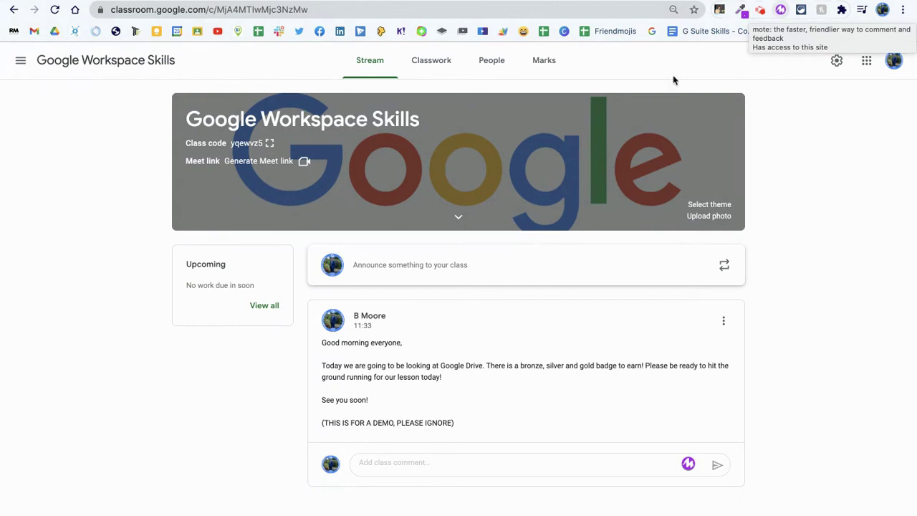
Post a class announcement containing the pasted mote voice note link
left_click(470, 266)
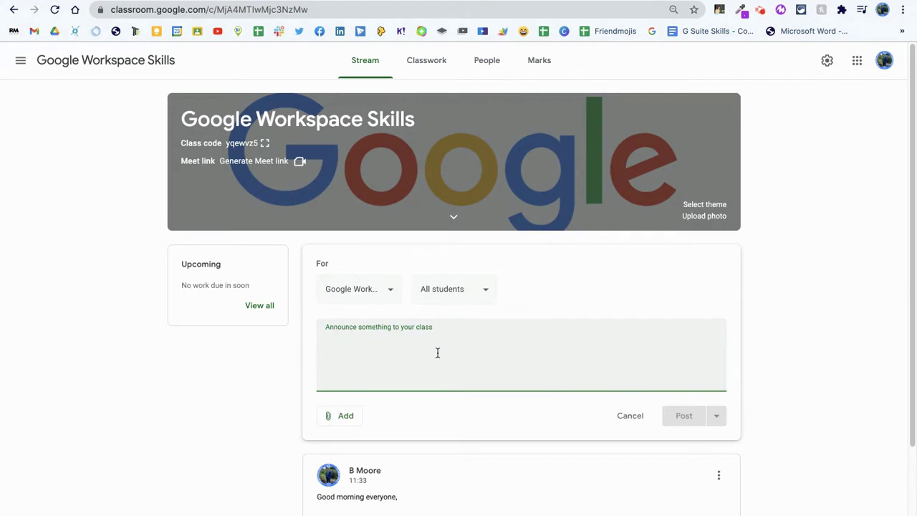
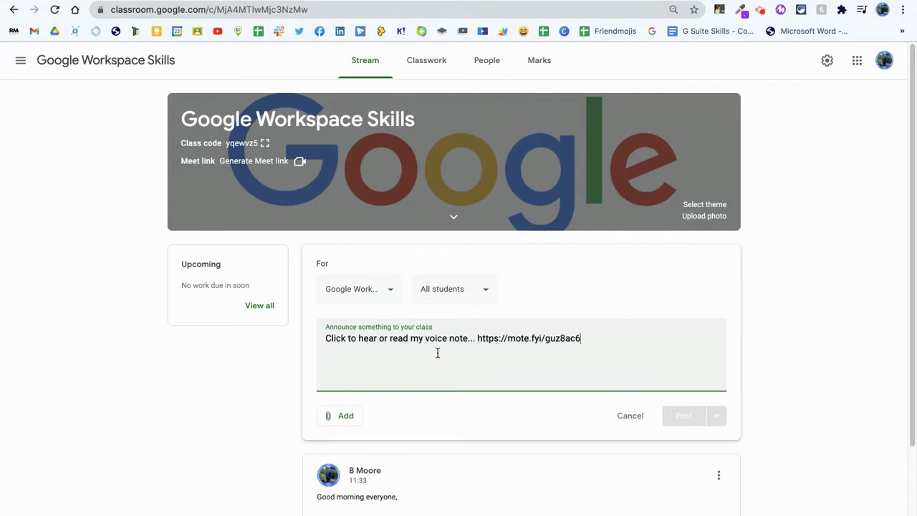
left_click(672, 417)
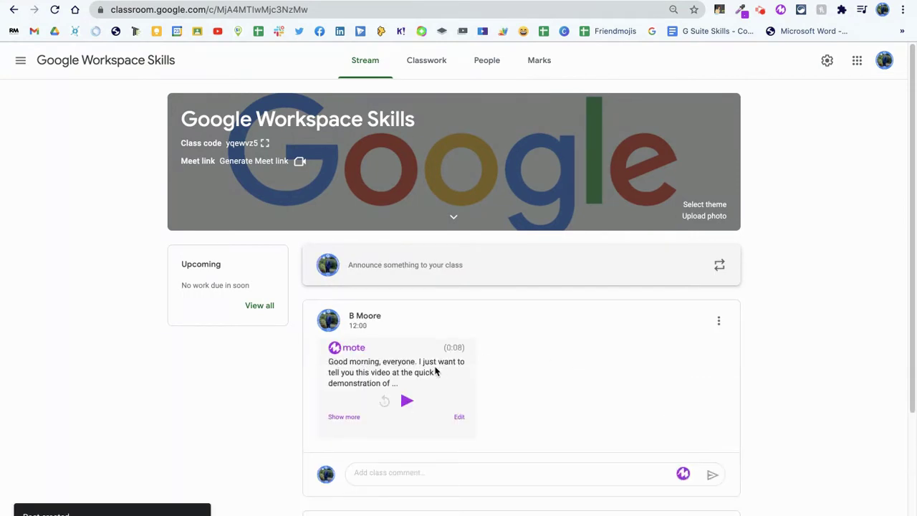
Fix the mote transcript, changing 'mulch' to 'mote' so it reads 'demonstration of mote', and save
scroll(436, 372, "down", 1)
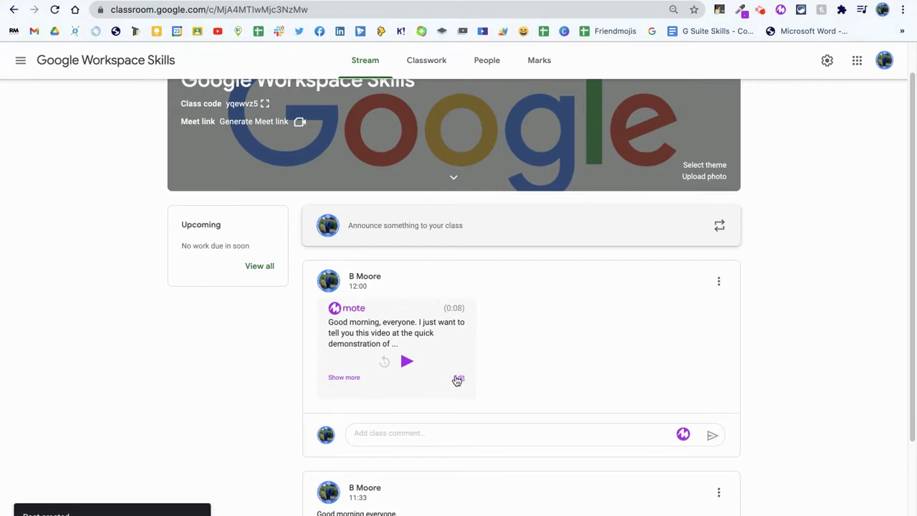
left_click(460, 379)
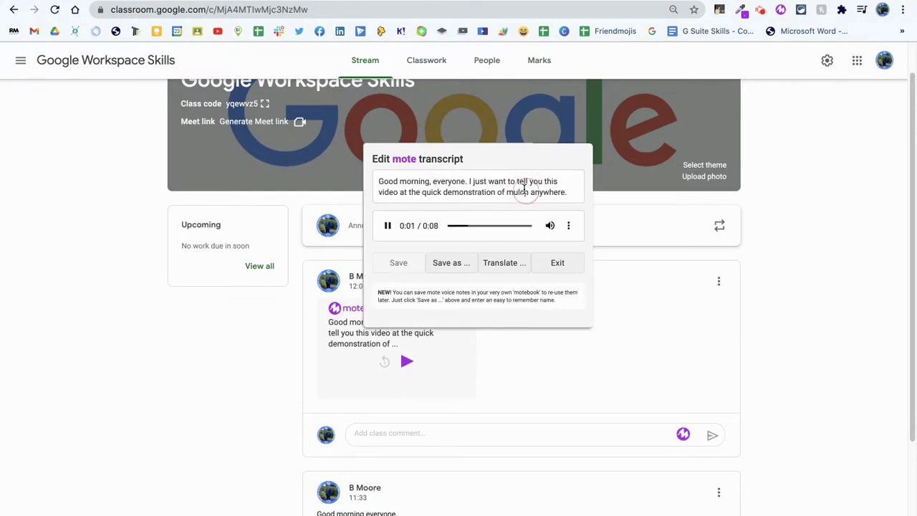
left_click(390, 226)
left_click(524, 191)
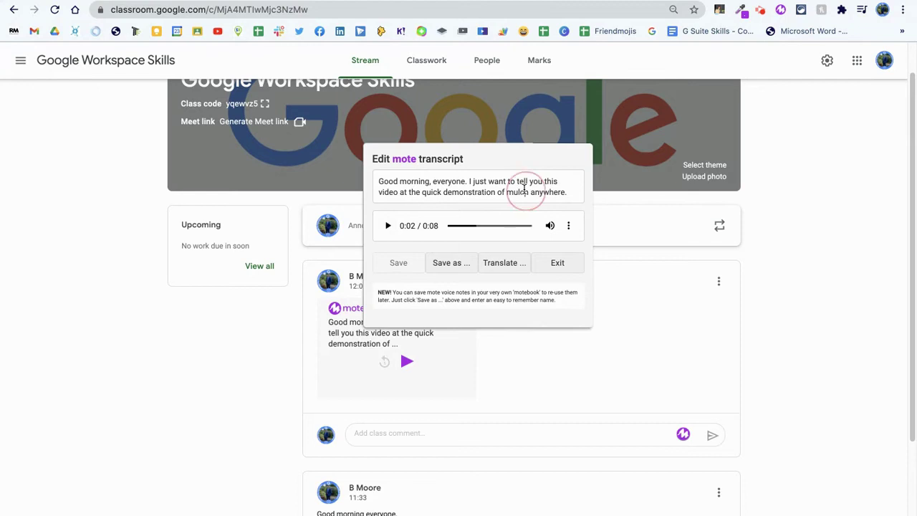
key("BackSpace")
key("BackSpace")
key("BackSpace")
type("ote")
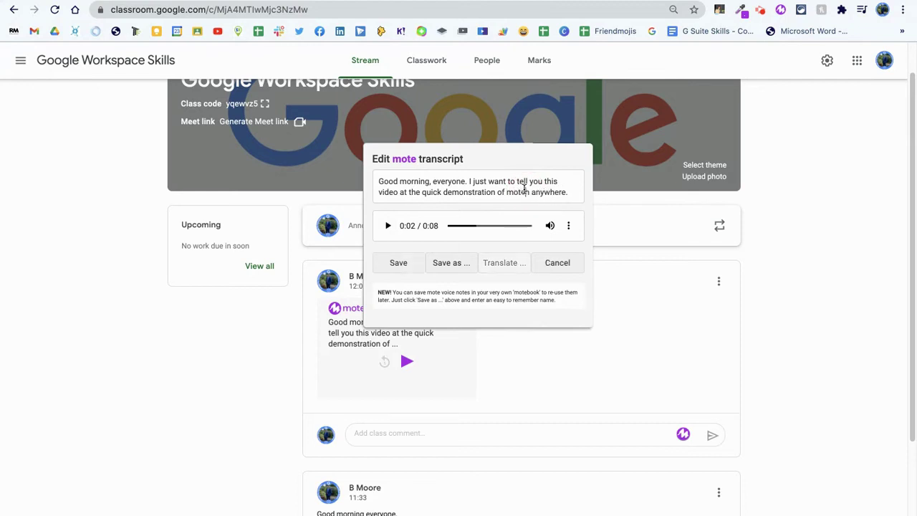
key("Delete")
left_click(389, 265)
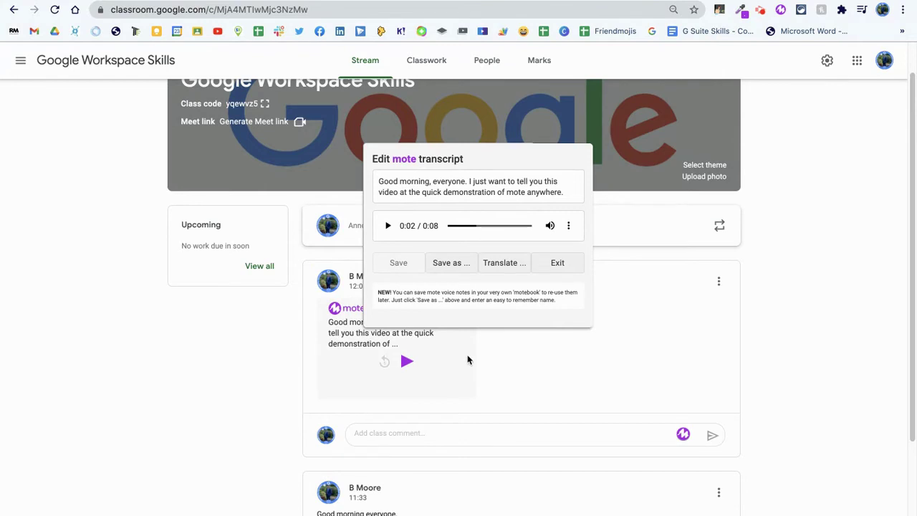
left_click(558, 261)
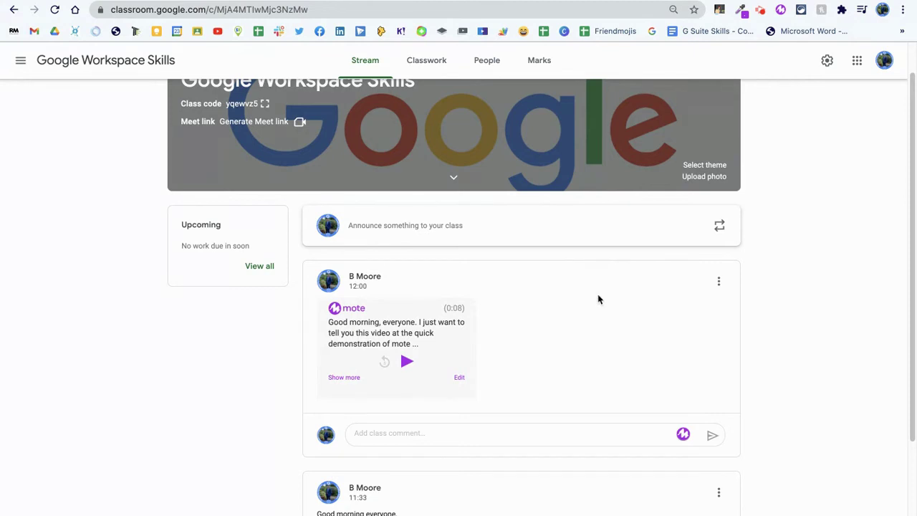
Paste the mote voice note link into the Chat direct message and send it
left_click(215, 0)
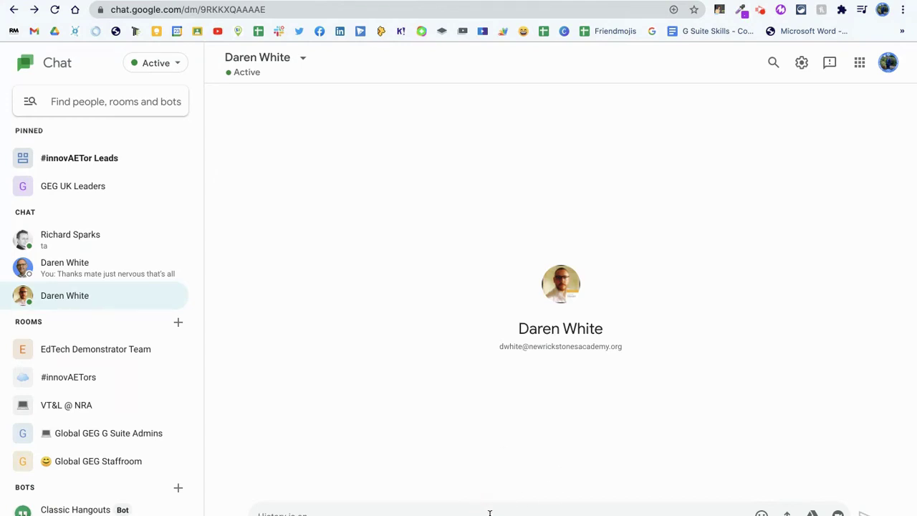
key("ctrl+v")
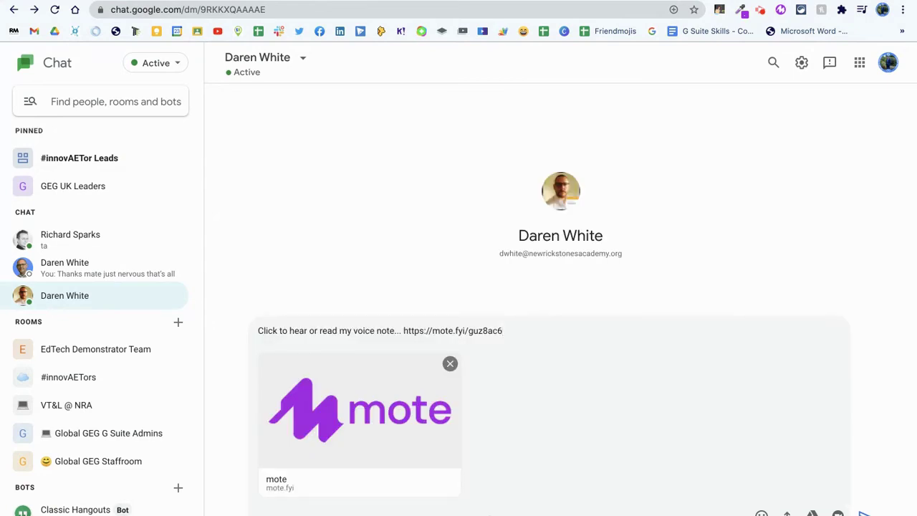
key("Return")
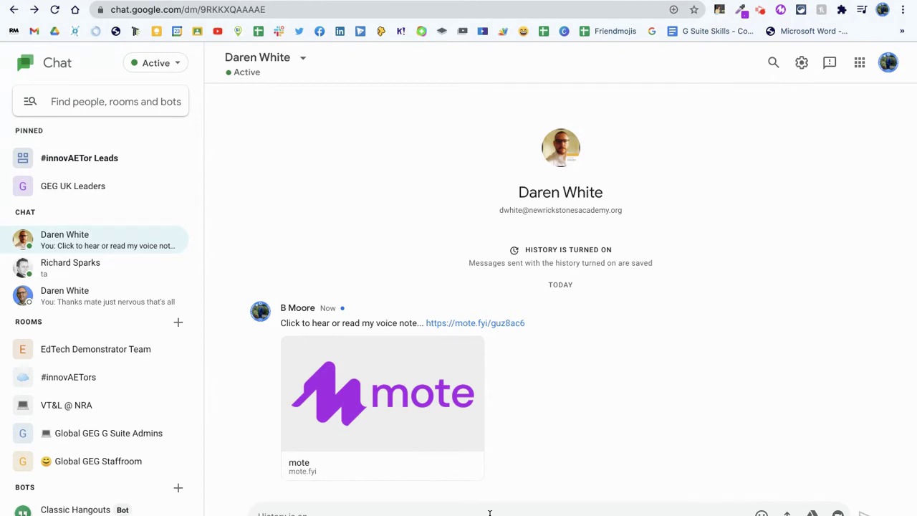
Start a new Gmail message addressed to the colleague's suggested e-mail address
left_click(194, 31)
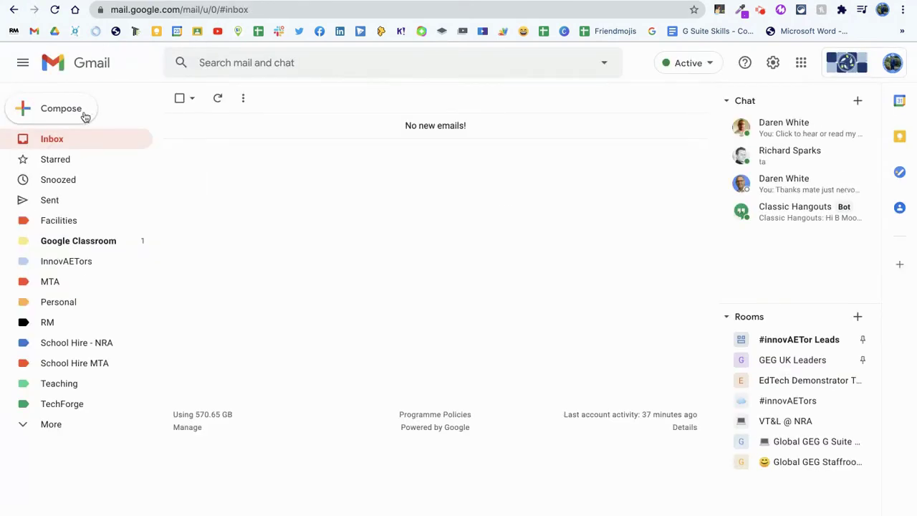
left_click(79, 114)
type("d")
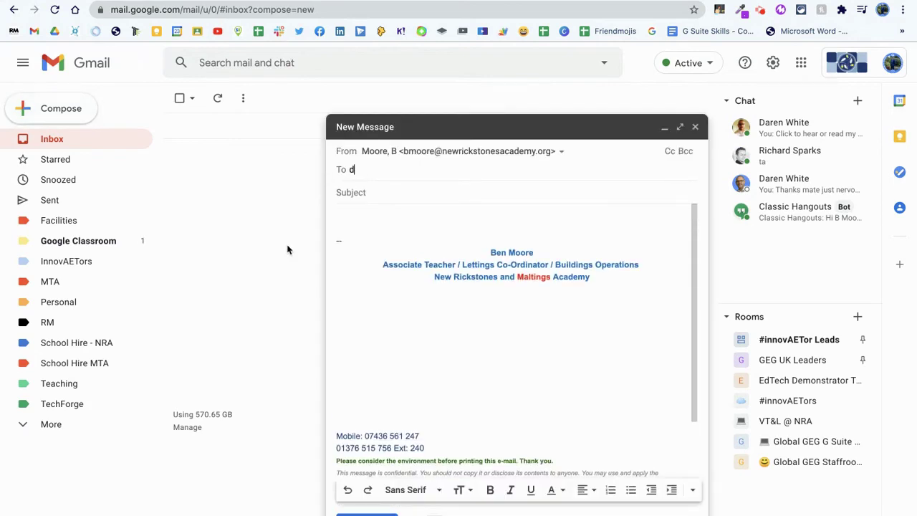
key("BackSpace")
type("bmoore")
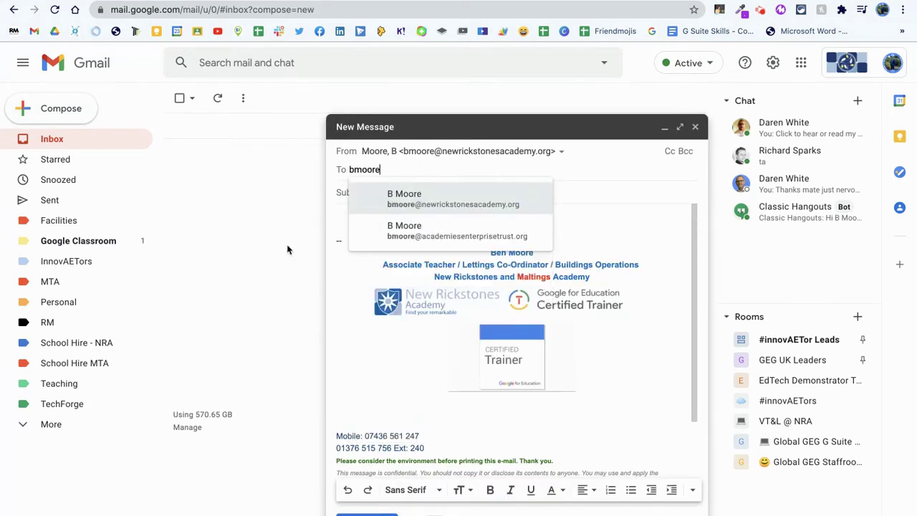
key("Down")
key("Return")
Give the e-mail subject 'Demo', paste the voice note link in the body, and send it
key("Tab")
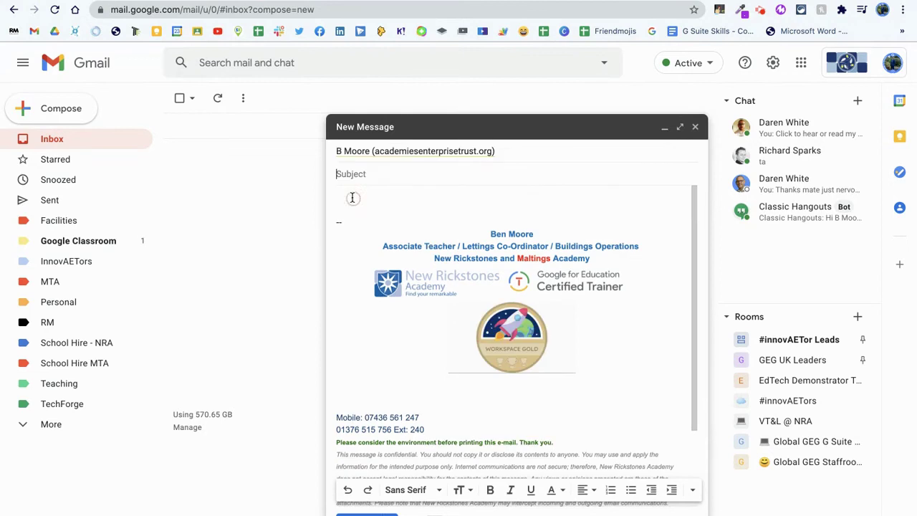
type("Demo")
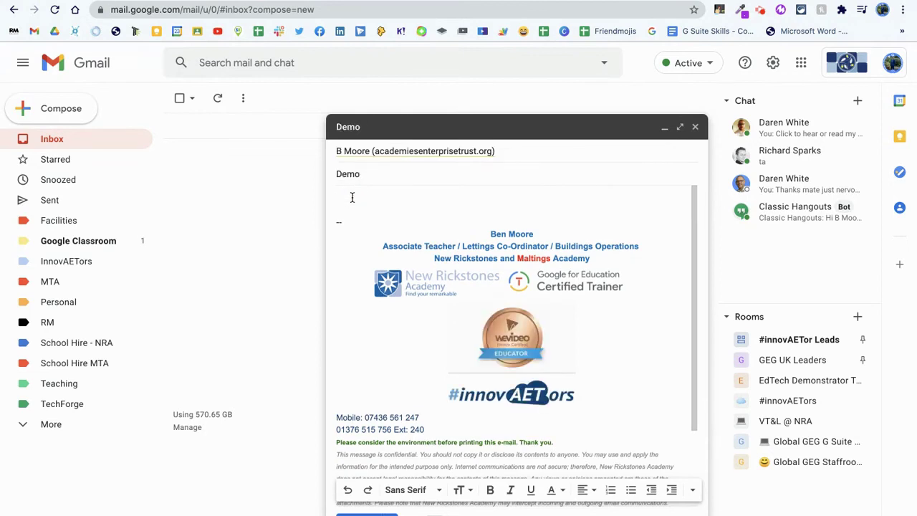
left_click(351, 197)
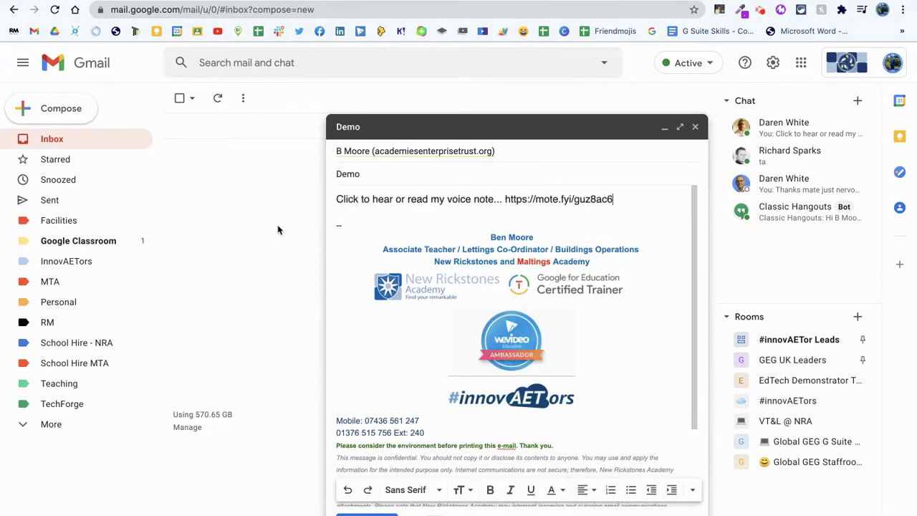
key("ctrl+Return")
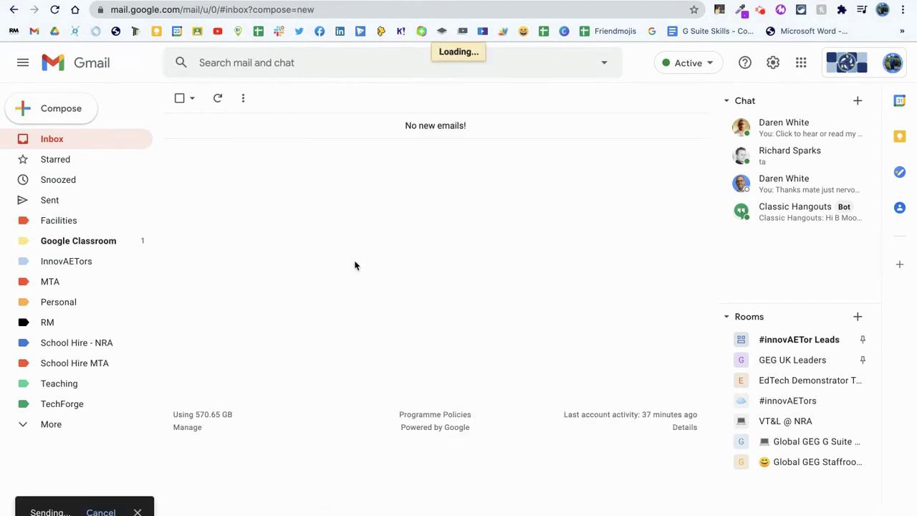
left_click(380, 31)
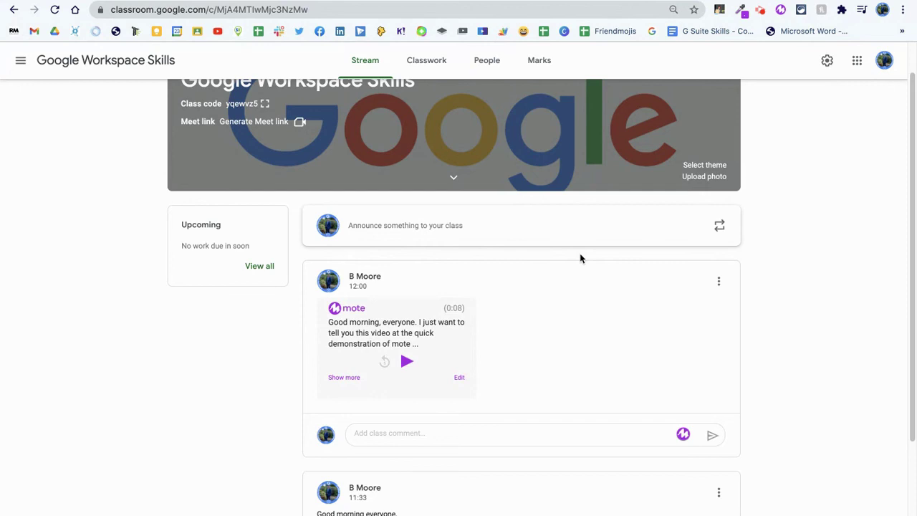
Open and close the mote extension popup over the Google Workspace Skills class stream
left_click(781, 11)
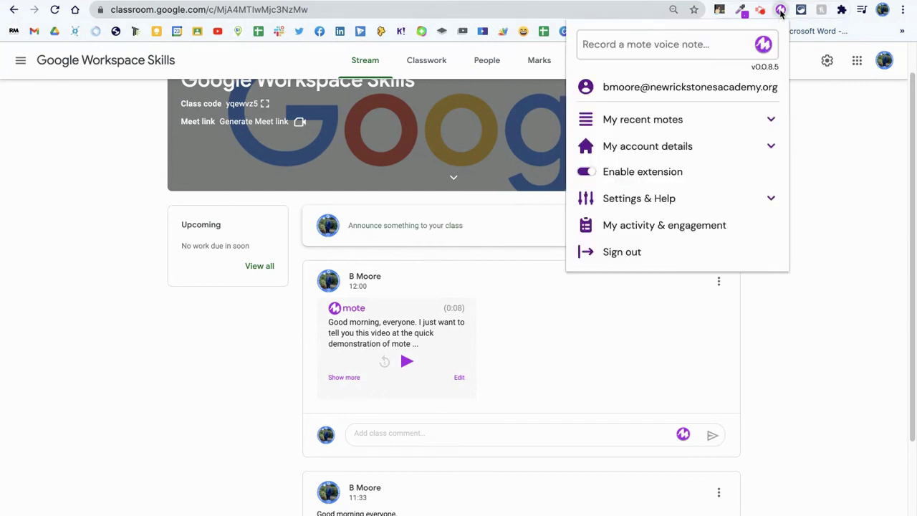
left_click(782, 11)
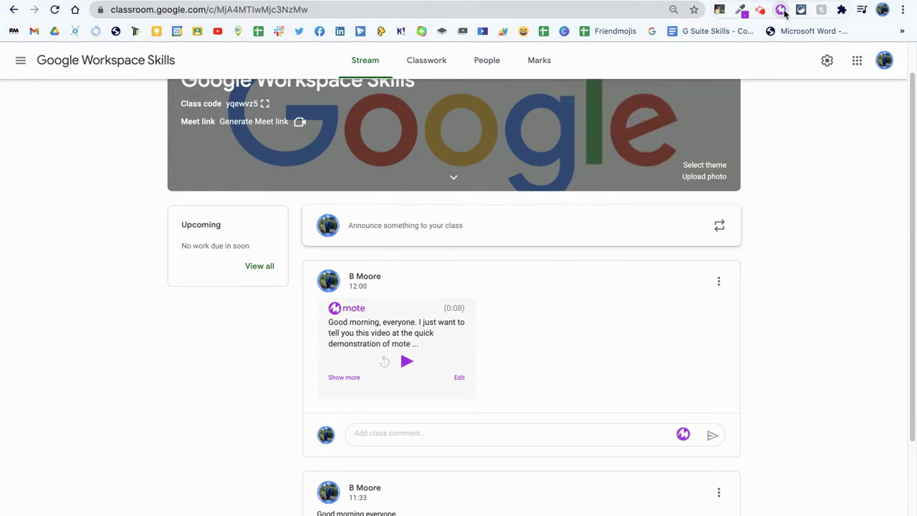